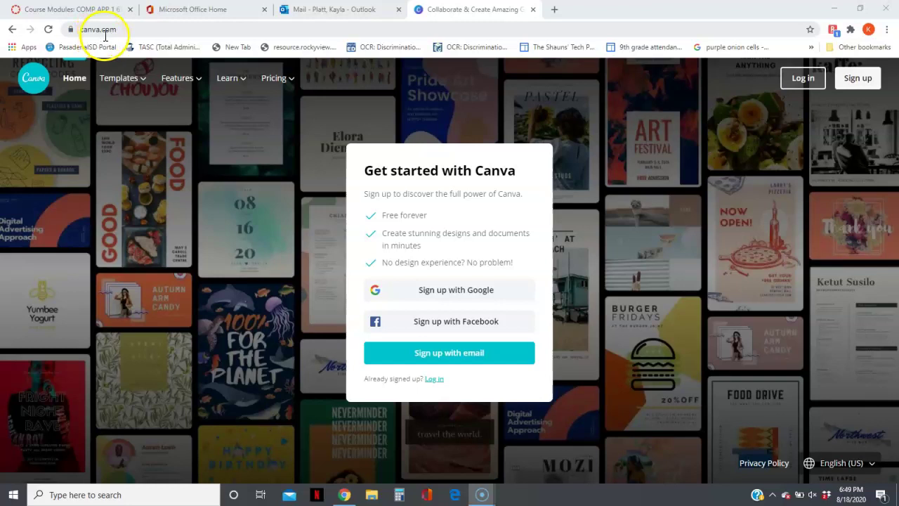
Step: Load the Canva home page at canva.com, showing its Get started sign-up prompt
{"action": "mouse_move", "coordinate": [120, 78]}
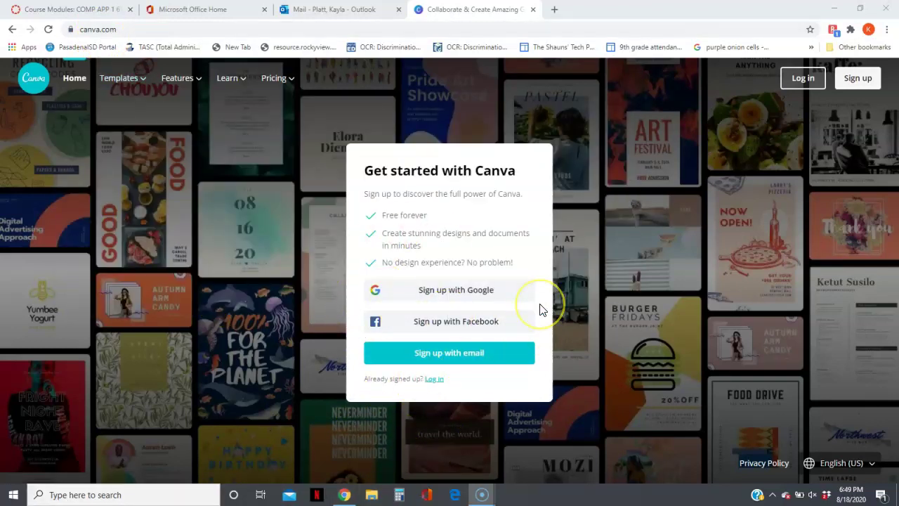
Step: Choose email sign-up and fill in the student's name, school email address and a password
{"action": "left_click", "coordinate": [473, 356]}
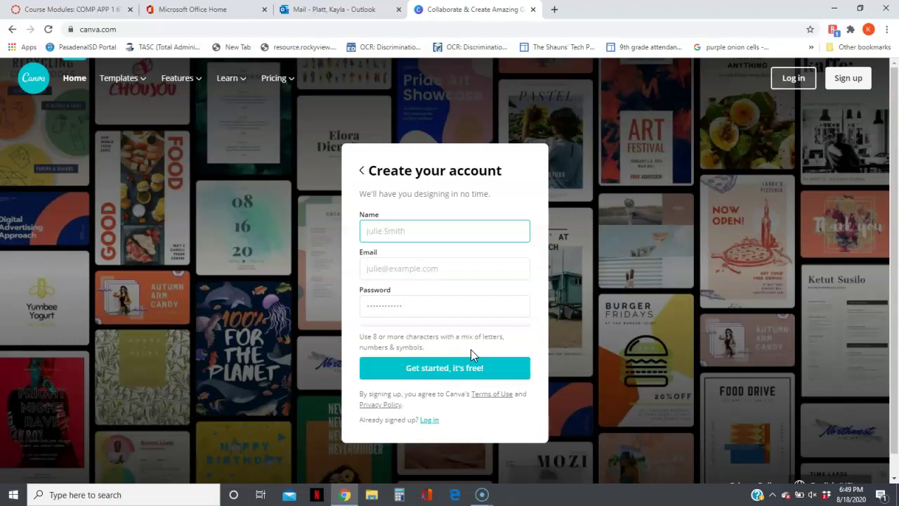
{"action": "left_click", "coordinate": [437, 269]}
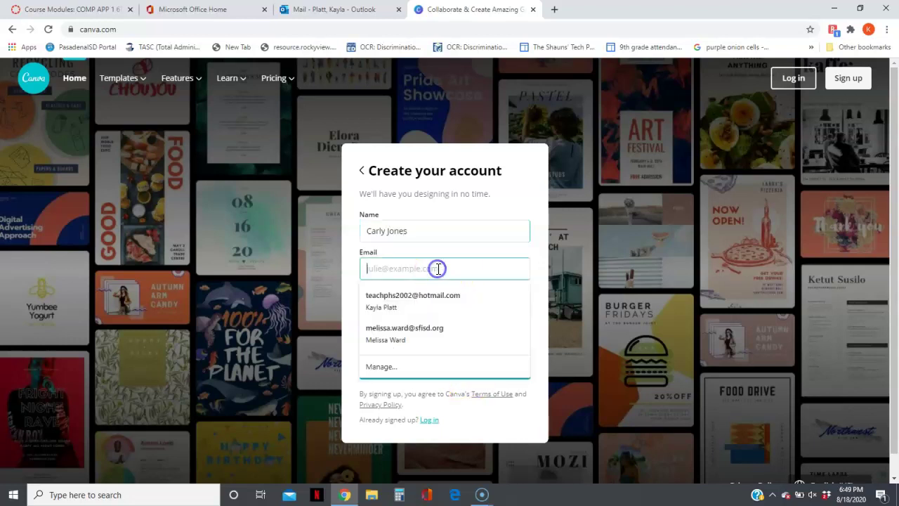
{"action": "type", "text": "j"}
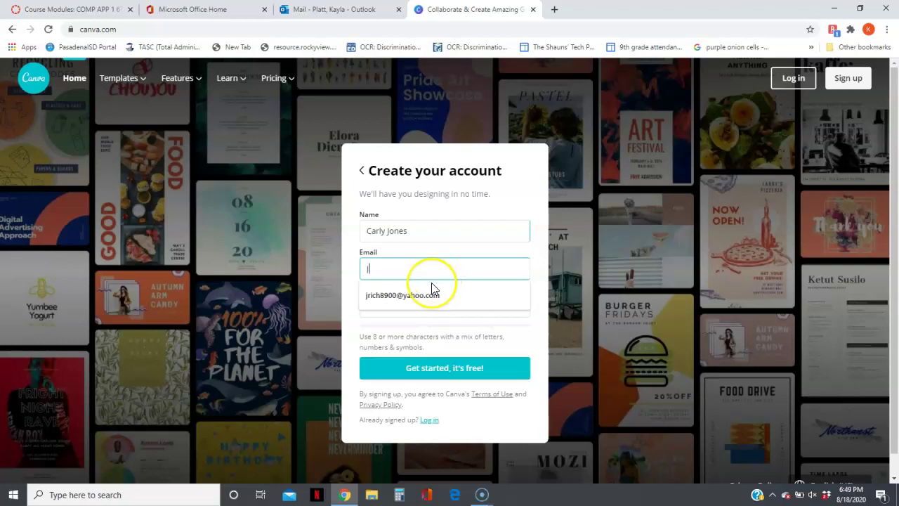
{"action": "key", "text": "BackSpace"}
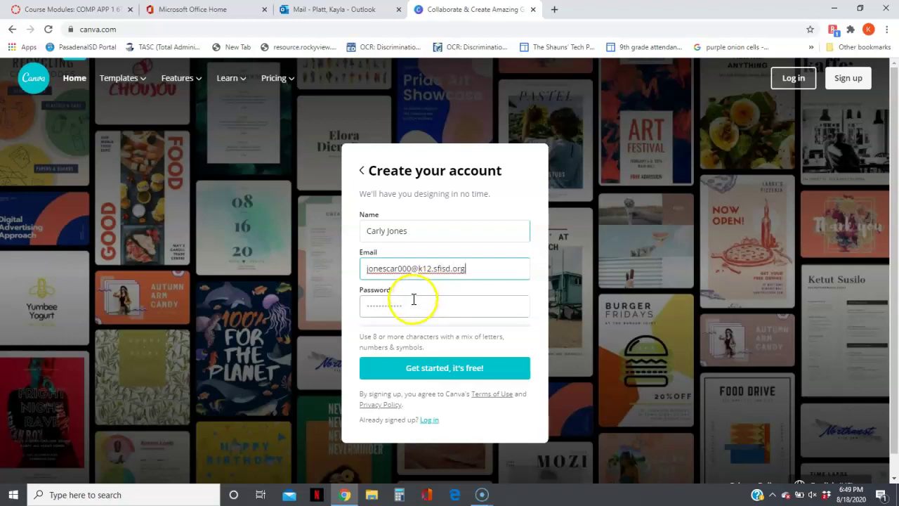
{"action": "left_click", "coordinate": [413, 300]}
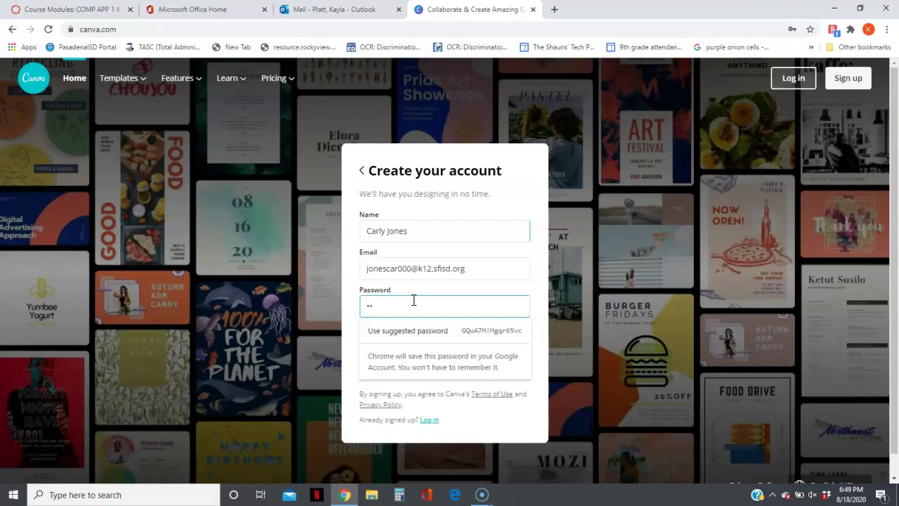
{"action": "type", "text": "*"}
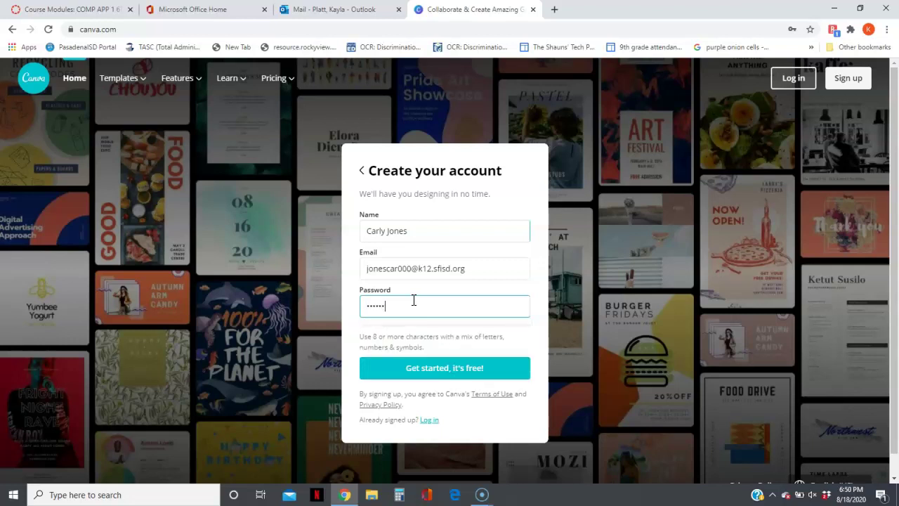
{"action": "type", "text": "***"}
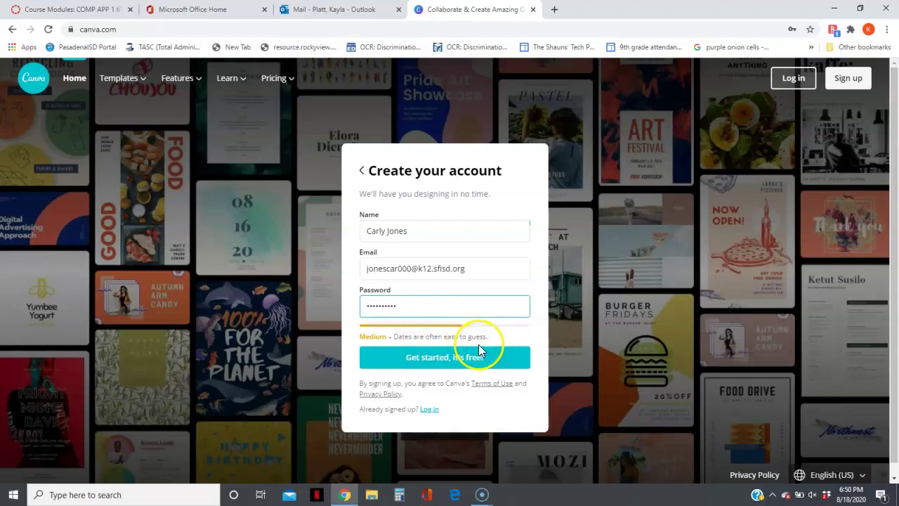
Step: Submit the sign-up, dismiss the save-password popup, choose Student and skip inviting a team
{"action": "left_click", "coordinate": [444, 356]}
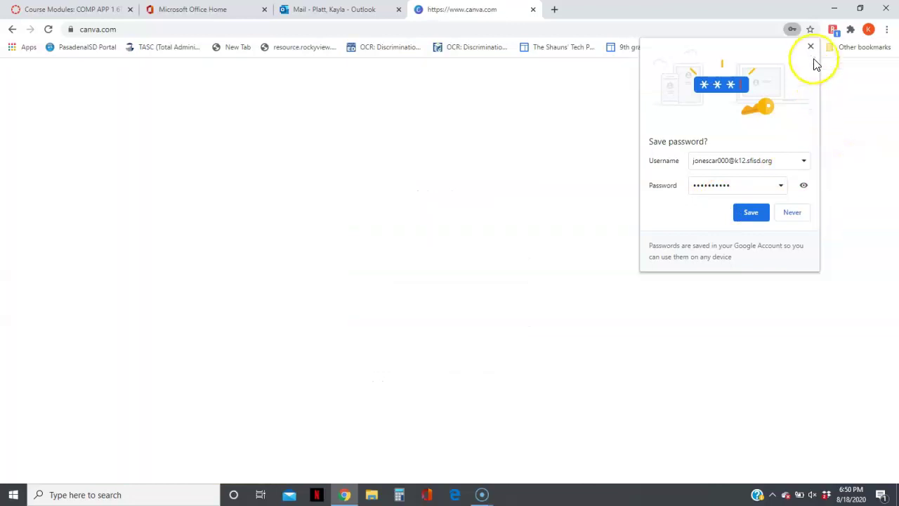
{"action": "left_click", "coordinate": [811, 46]}
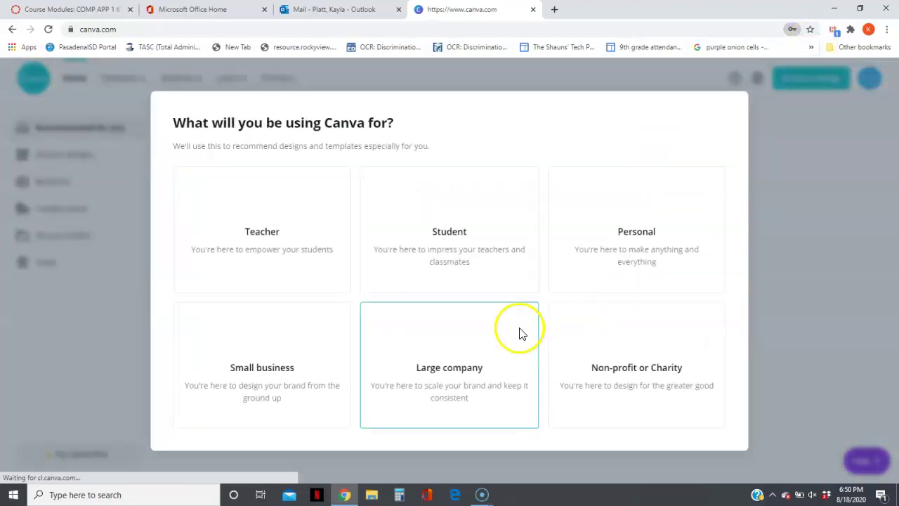
{"action": "left_click", "coordinate": [450, 225]}
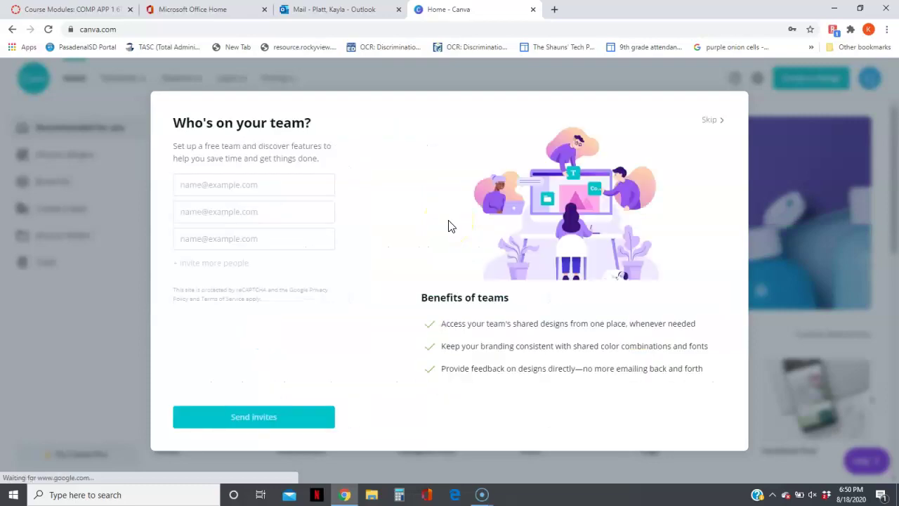
{"action": "left_click", "coordinate": [707, 121]}
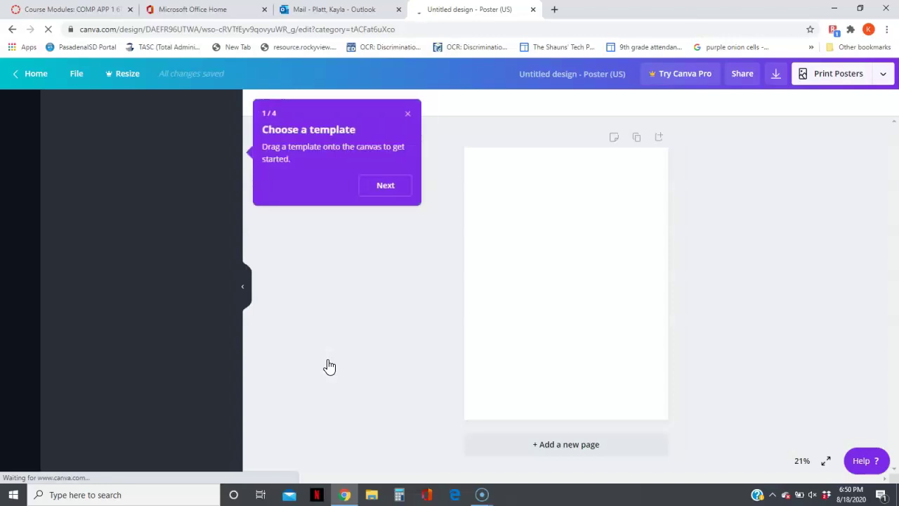
Step: Dismiss the template tip, browse Photos and Featured elements, then show the text styles
{"action": "left_click", "coordinate": [407, 114]}
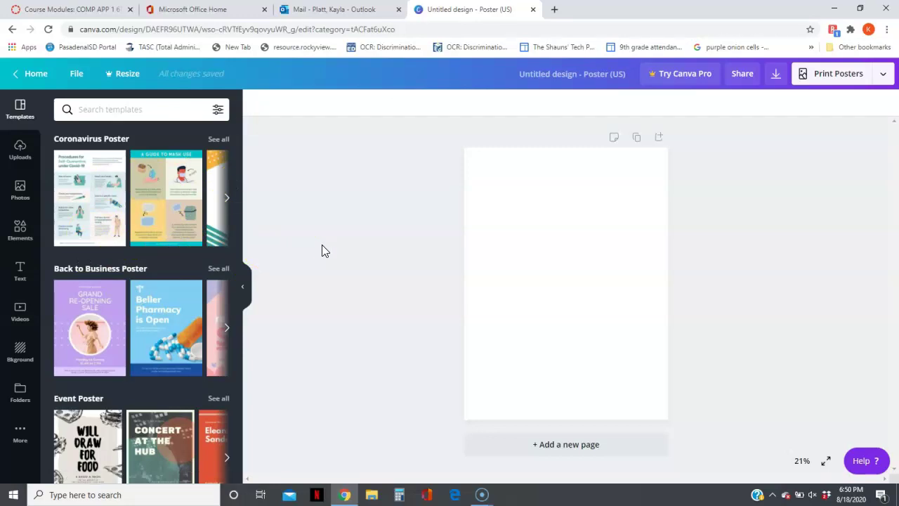
{"action": "left_click", "coordinate": [26, 188]}
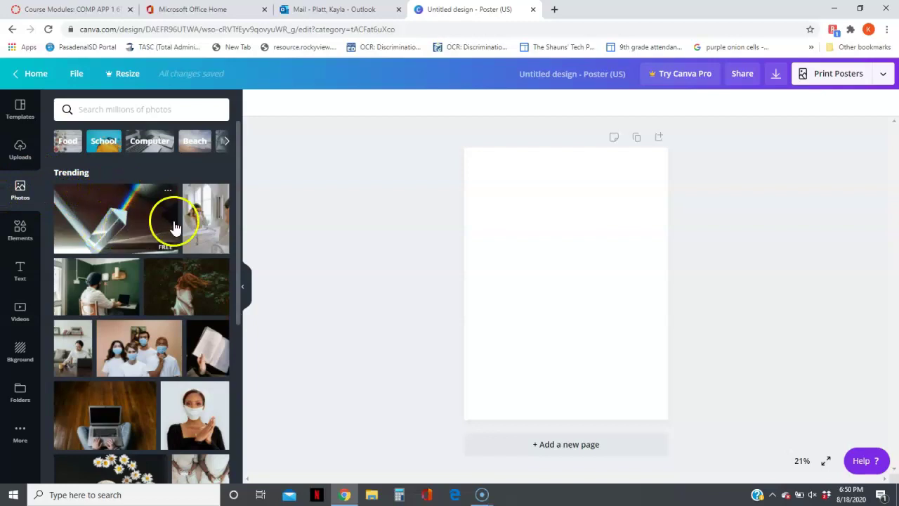
{"action": "left_click", "coordinate": [19, 230]}
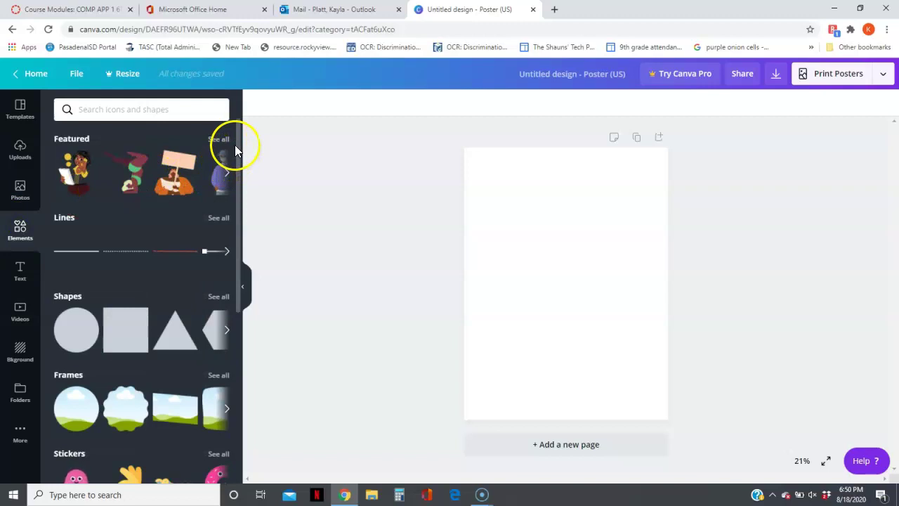
{"action": "left_click_drag", "start_coordinate": [238, 145], "coordinate": [270, 142]}
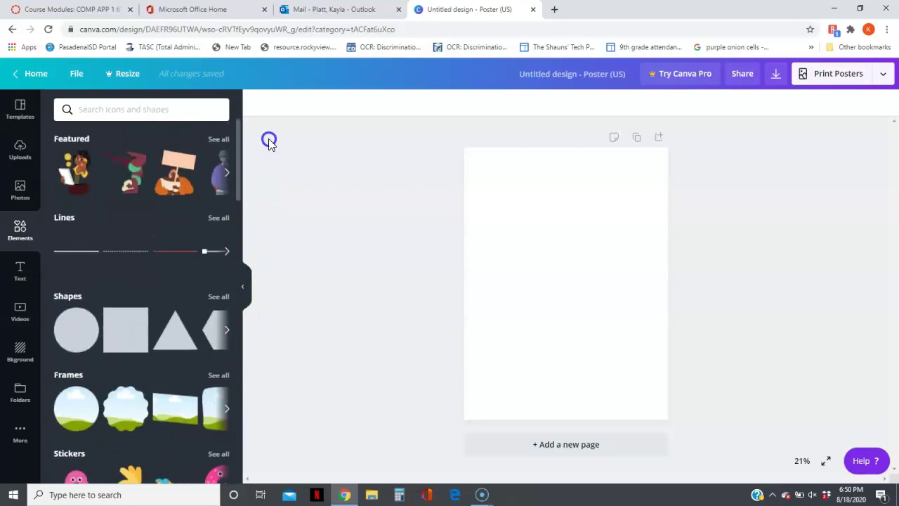
{"action": "left_click", "coordinate": [218, 144]}
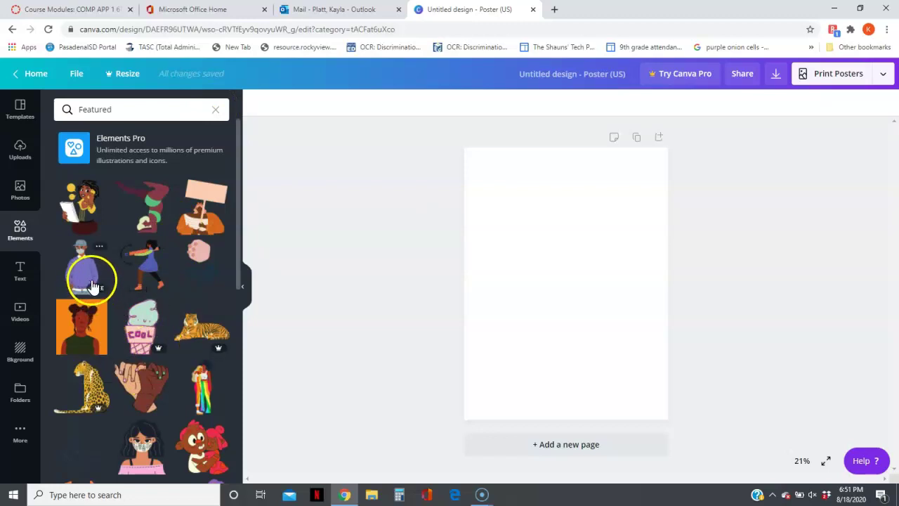
{"action": "left_click", "coordinate": [216, 110]}
{"action": "left_click", "coordinate": [21, 274]}
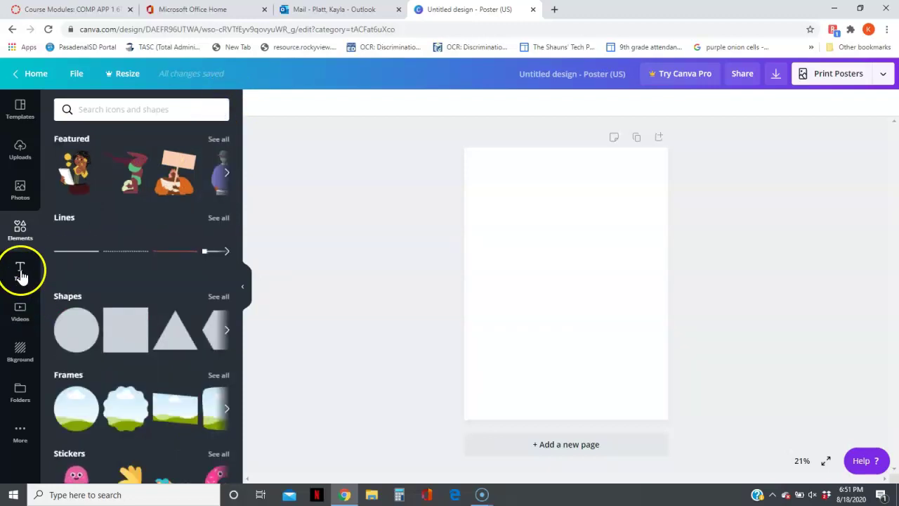
{"action": "left_click", "coordinate": [20, 272]}
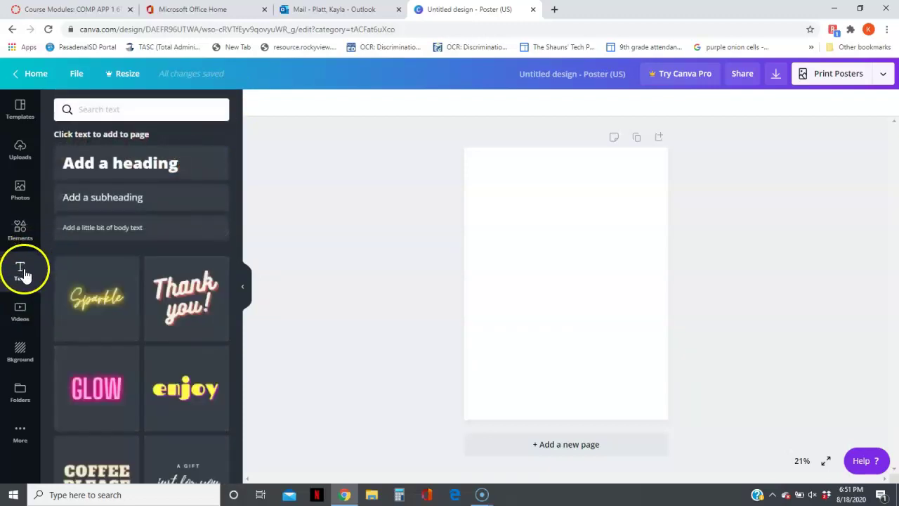
{"action": "left_click", "coordinate": [23, 274]}
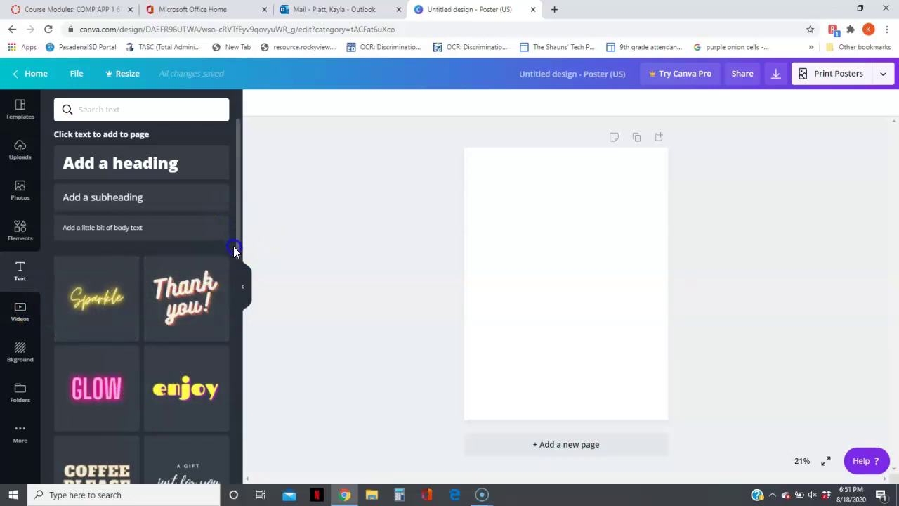
{"action": "left_click", "coordinate": [21, 355]}
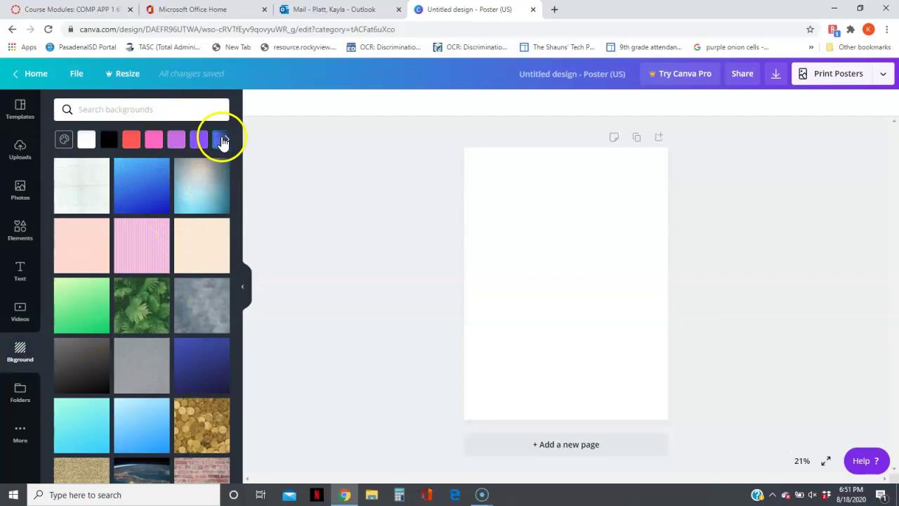
{"action": "left_click", "coordinate": [62, 142]}
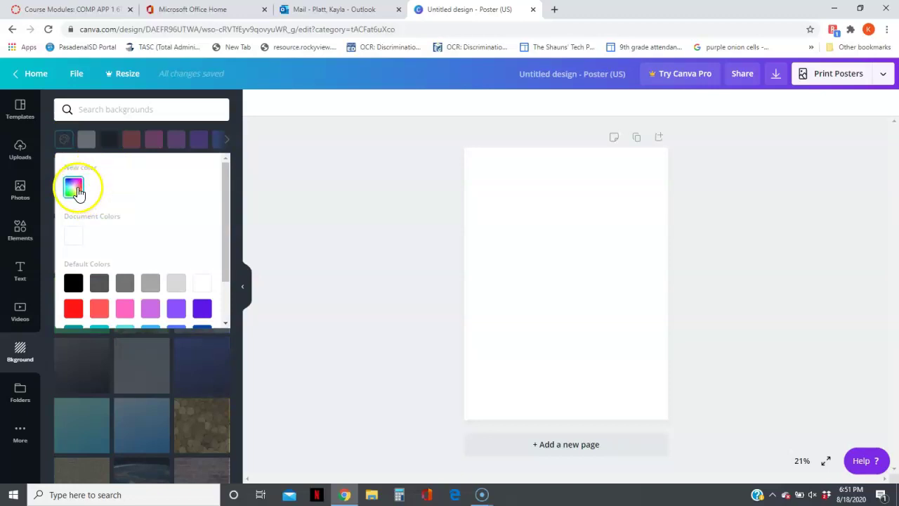
{"action": "left_click", "coordinate": [228, 139]}
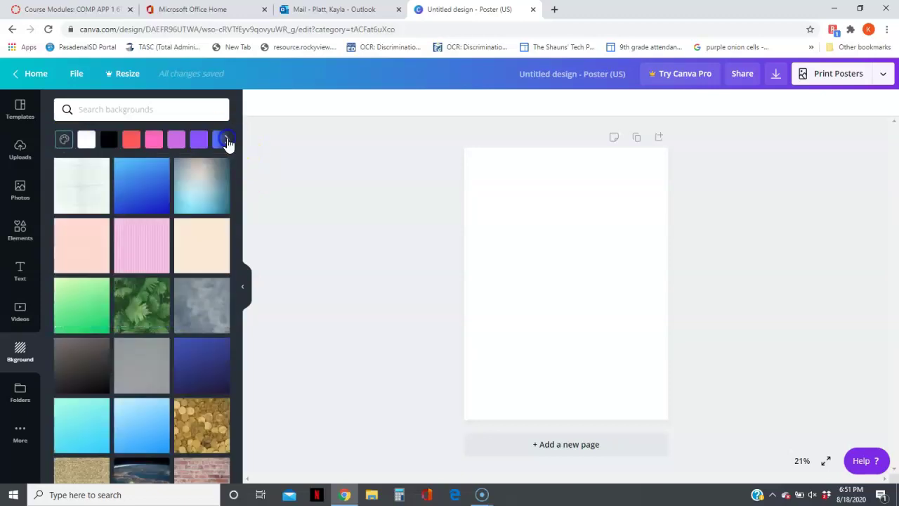
{"action": "scroll", "coordinate": [236, 294], "scroll_direction": "down", "scroll_amount": 6}
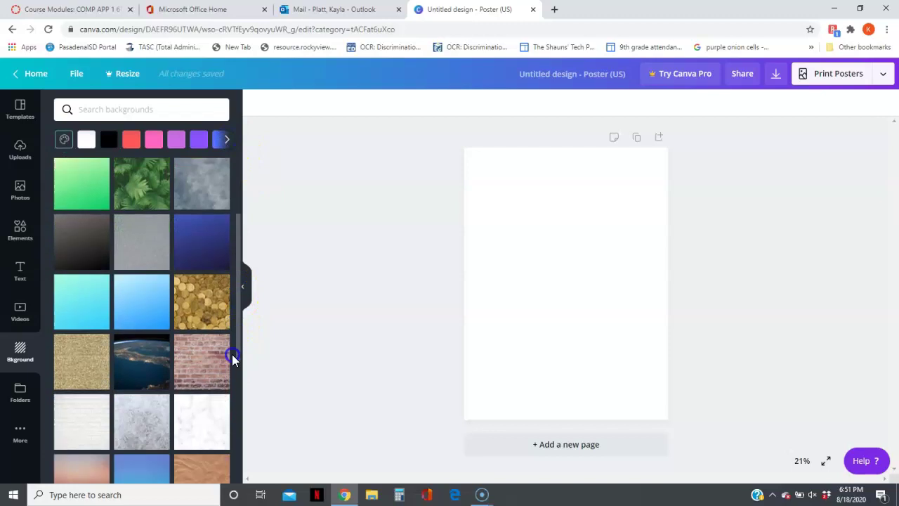
{"action": "scroll", "coordinate": [231, 421], "scroll_direction": "up", "scroll_amount": 5}
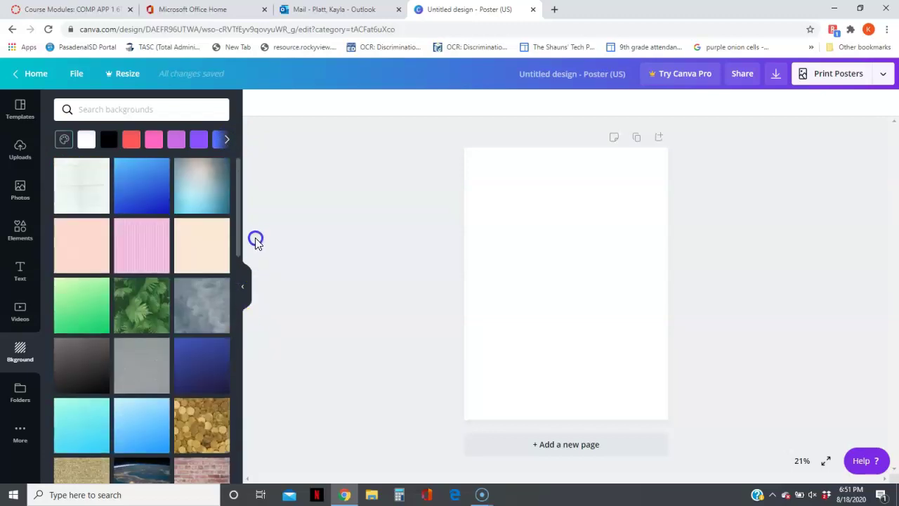
Step: Add a heading to the poster and make it read 'Netiquette'
{"action": "left_click", "coordinate": [19, 270]}
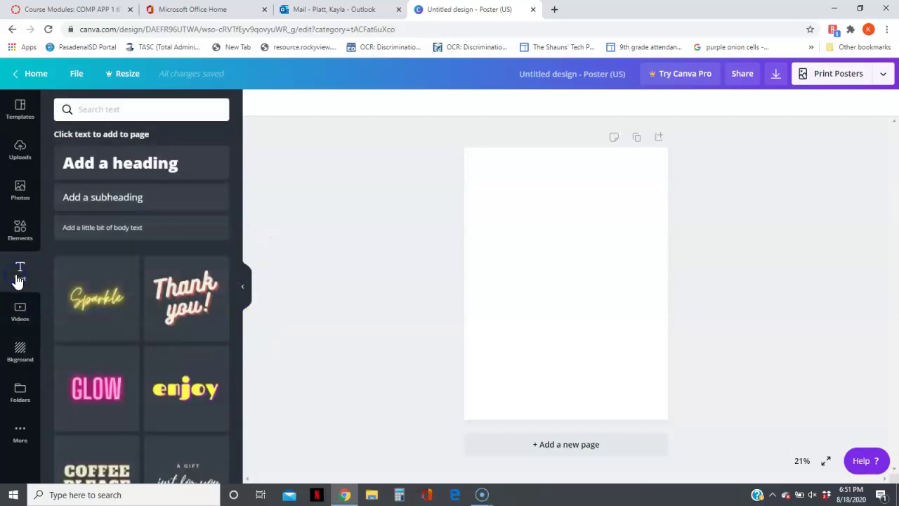
{"action": "left_click", "coordinate": [126, 173]}
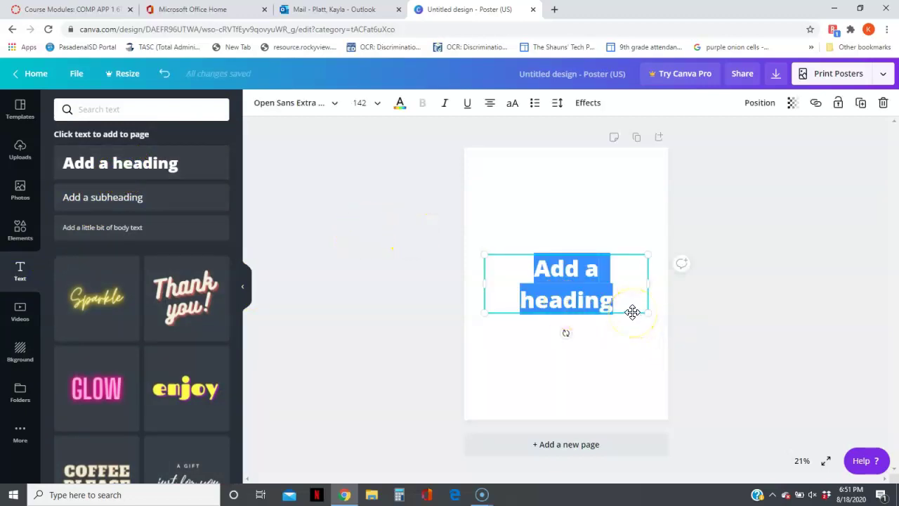
{"action": "type", "text": "Net"}
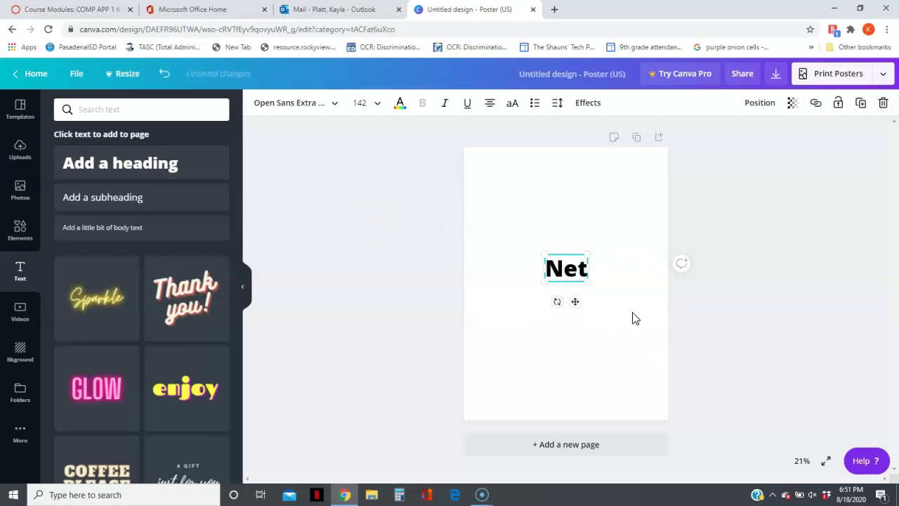
{"action": "type", "text": "iquett"}
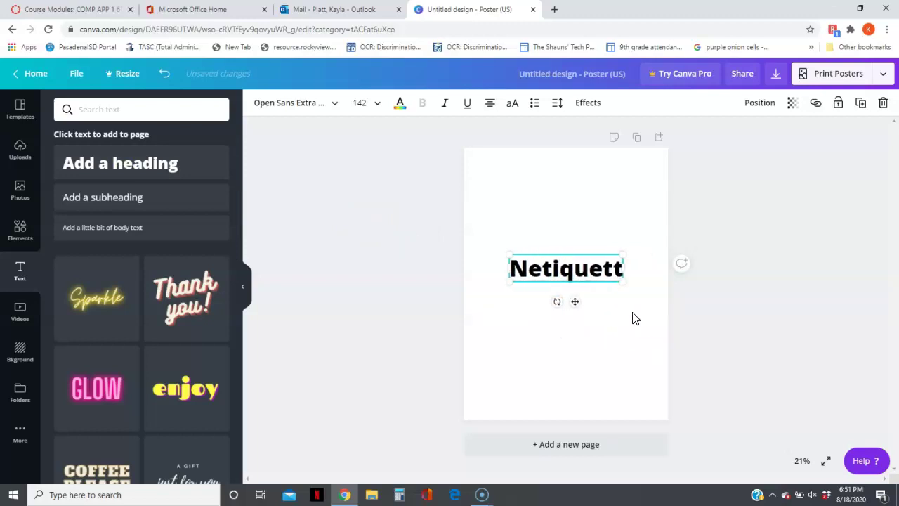
{"action": "type", "text": "e"}
{"action": "left_click", "coordinate": [597, 311]}
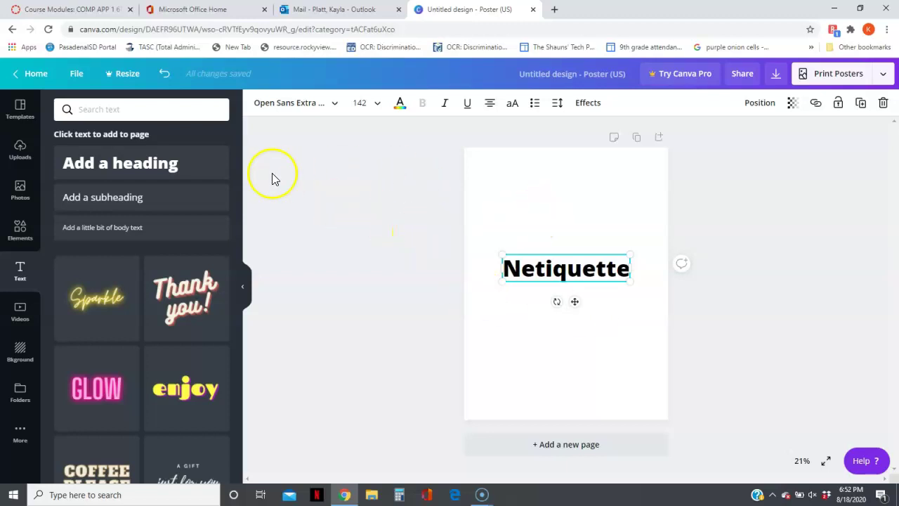
Step: Apply the green fern-leaf photo as the poster's page background
{"action": "left_click", "coordinate": [19, 344]}
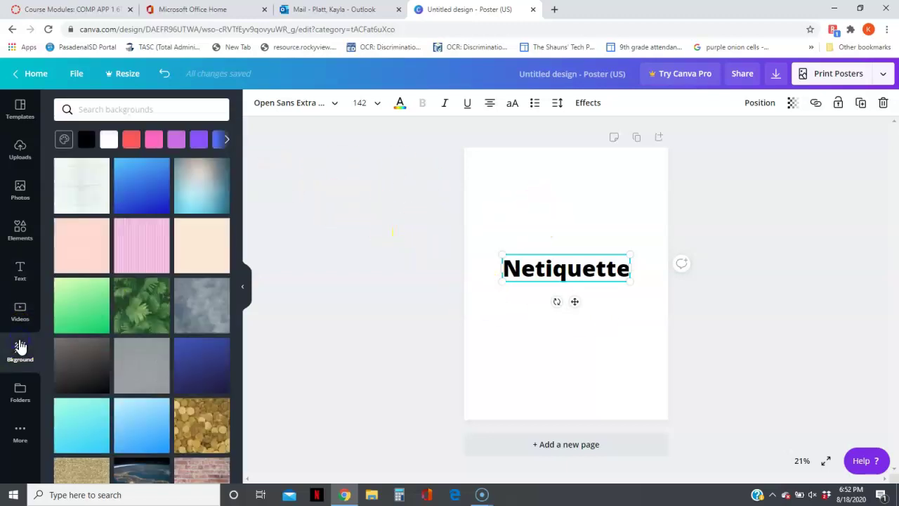
{"action": "left_click", "coordinate": [129, 293]}
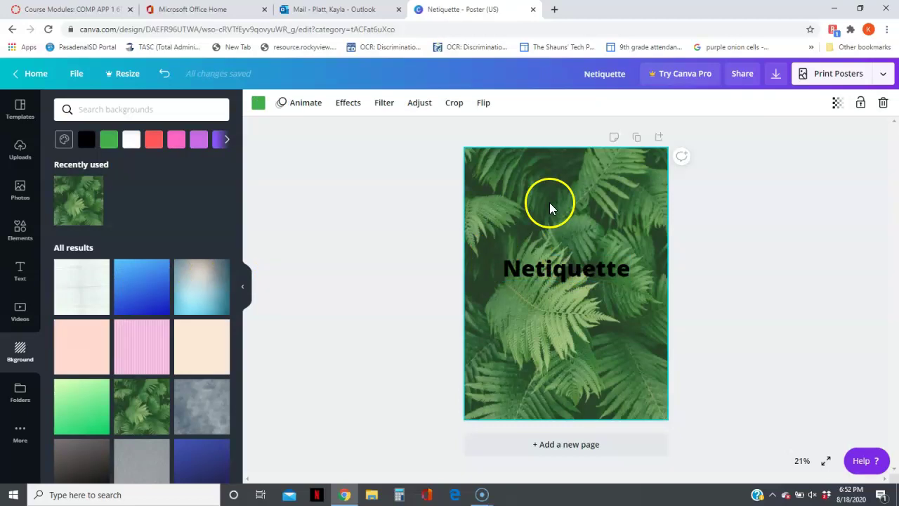
Step: Add an 'Add a little bit of body text' box and move it lower on the poster
{"action": "left_click", "coordinate": [20, 275]}
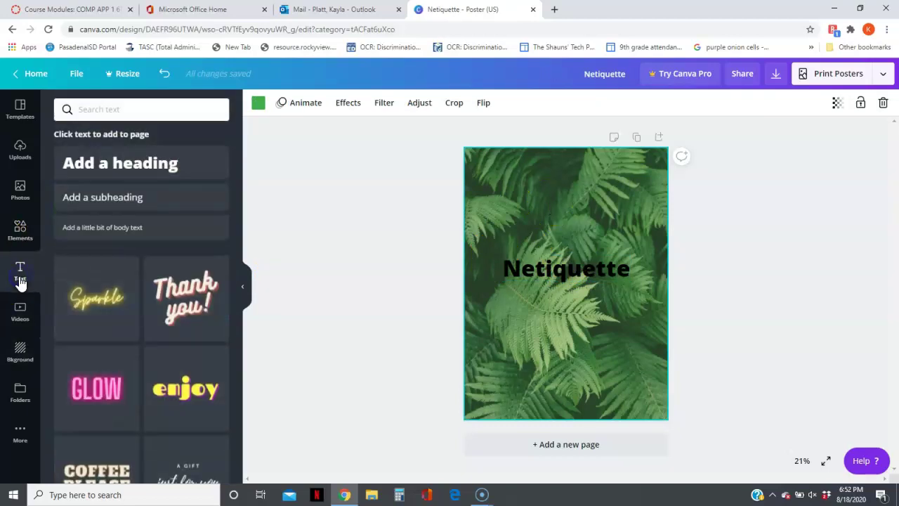
{"action": "left_click", "coordinate": [94, 228]}
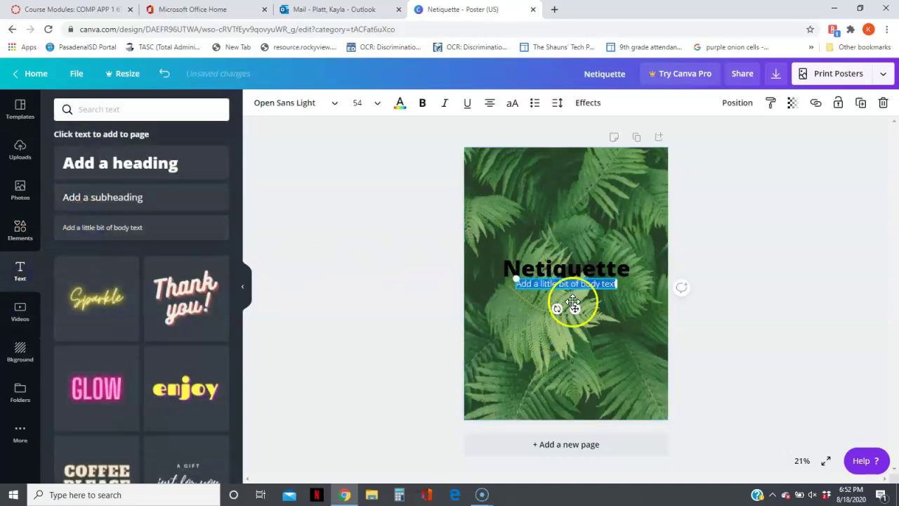
{"action": "left_click_drag", "start_coordinate": [558, 279], "coordinate": [544, 331]}
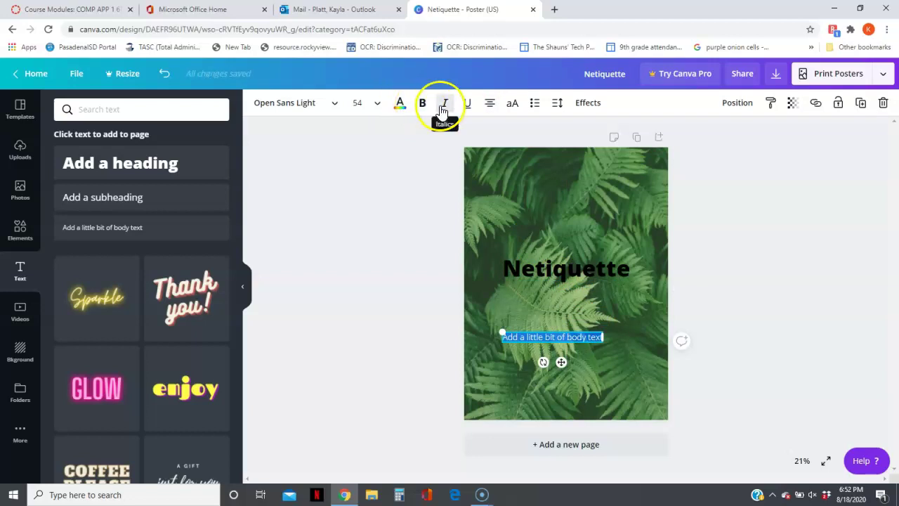
{"action": "left_click", "coordinate": [377, 105]}
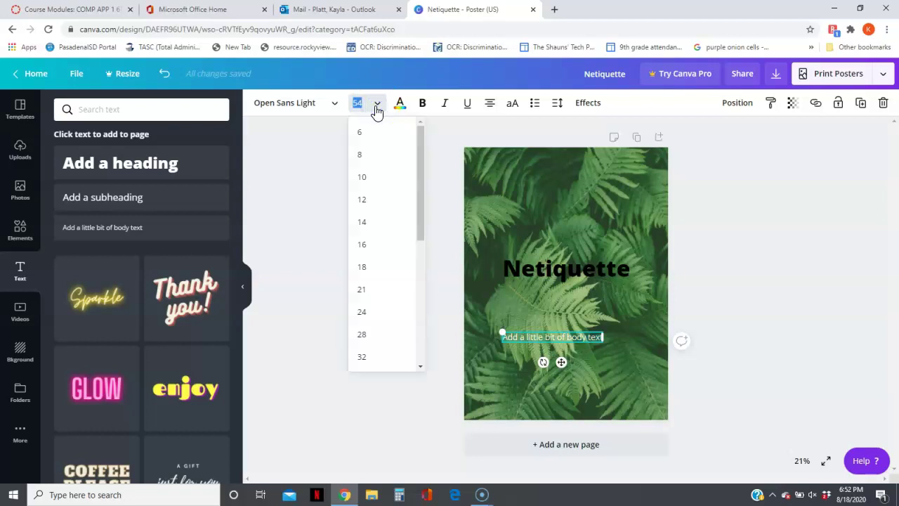
{"action": "left_click", "coordinate": [377, 109]}
{"action": "left_click", "coordinate": [334, 105]}
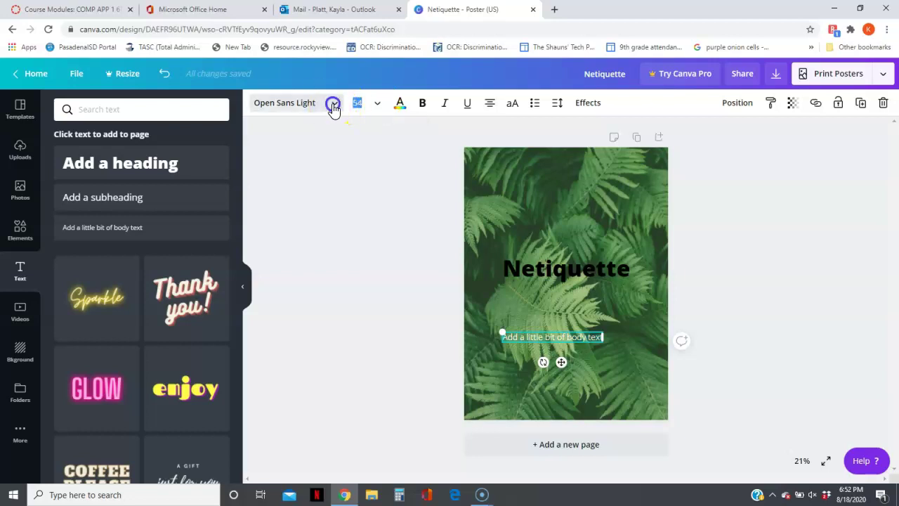
{"action": "left_click", "coordinate": [334, 105]}
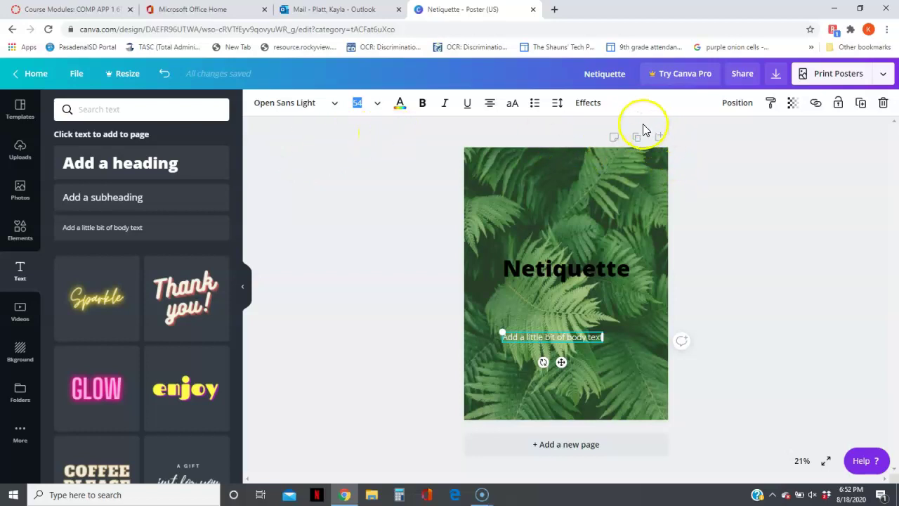
Step: Copy an edit-access share link for the Netiquette poster from the Share panel
{"action": "left_click", "coordinate": [613, 73]}
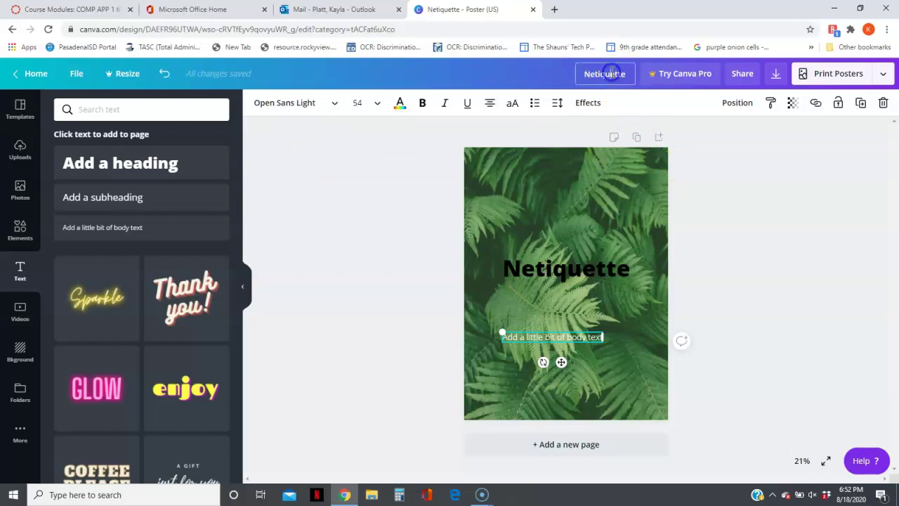
{"action": "left_click", "coordinate": [735, 78]}
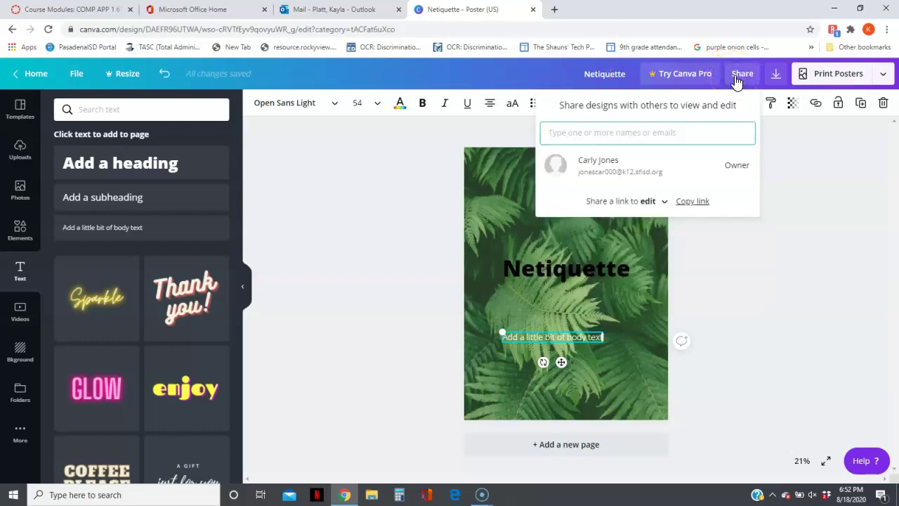
{"action": "left_click", "coordinate": [683, 201]}
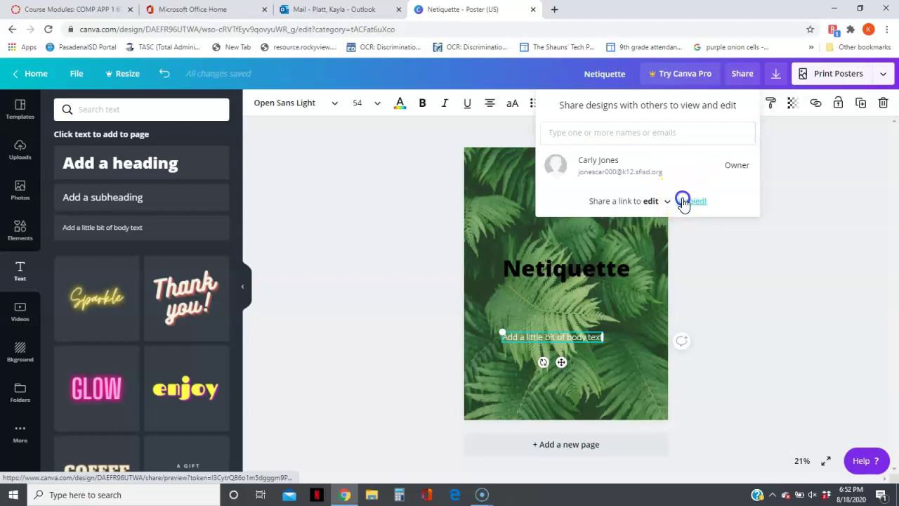
Step: Review the Canva Poster assignment from Course Modules, then go to the COMP APP 1 6TH course home
{"action": "left_click", "coordinate": [87, 9]}
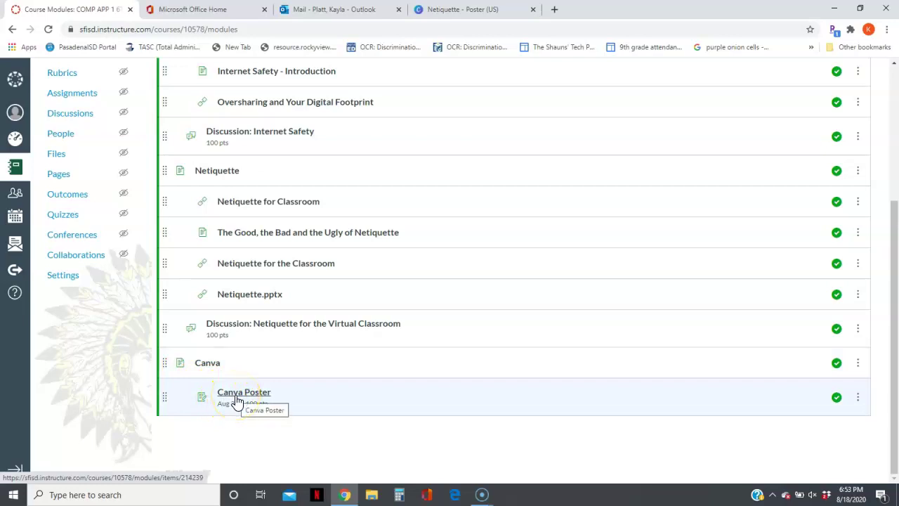
{"action": "left_click", "coordinate": [237, 399]}
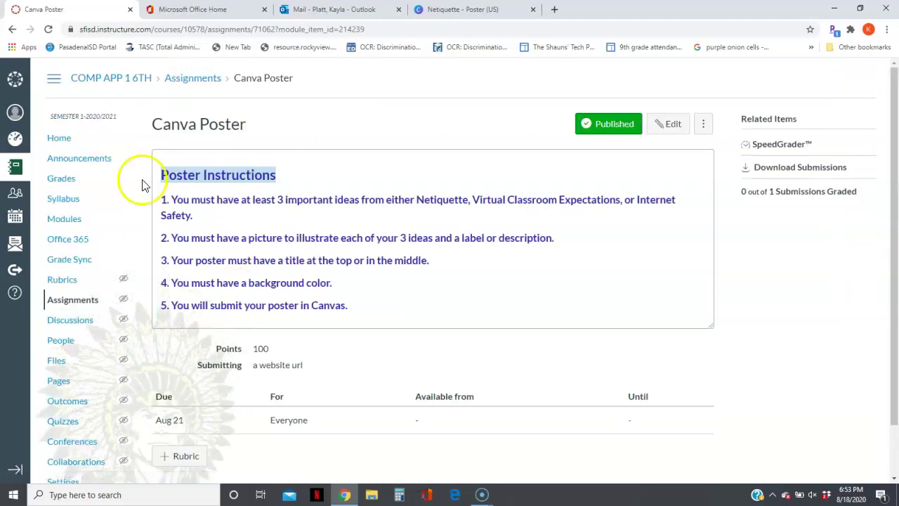
{"action": "left_click", "coordinate": [62, 139]}
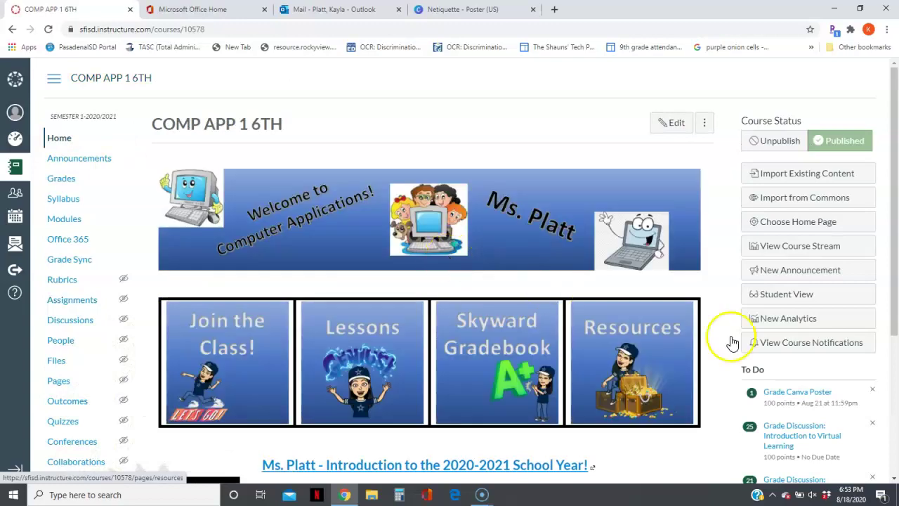
Step: Switch to Student View and open the Canva Poster assignment through the Lessons module
{"action": "left_click", "coordinate": [794, 298]}
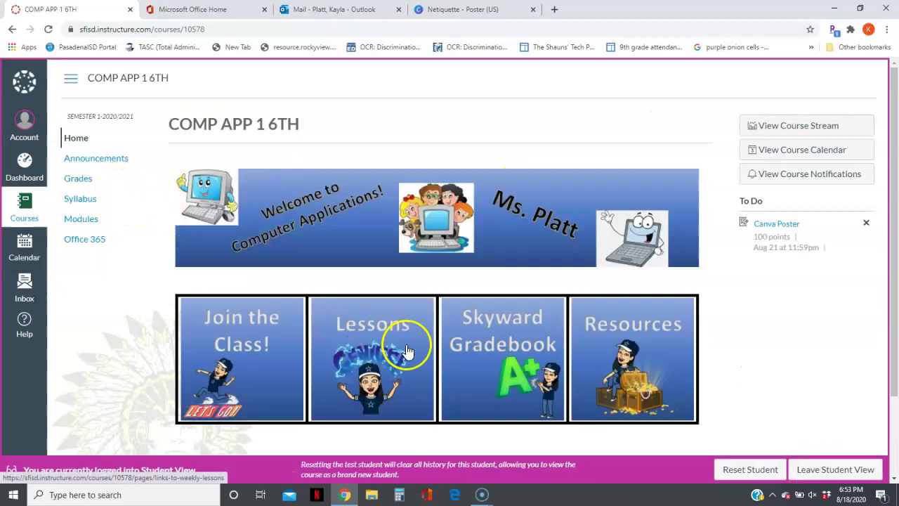
{"action": "left_click", "coordinate": [403, 349]}
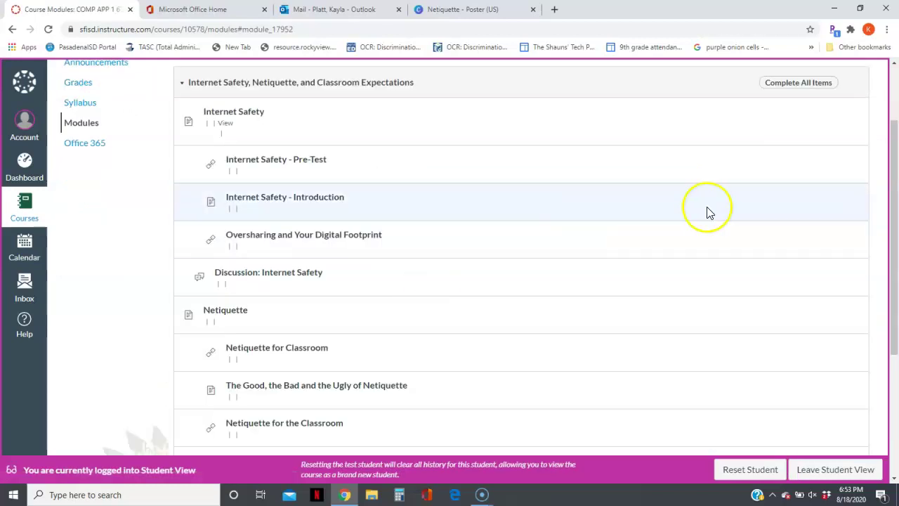
{"action": "left_click_drag", "start_coordinate": [891, 177], "coordinate": [893, 295]}
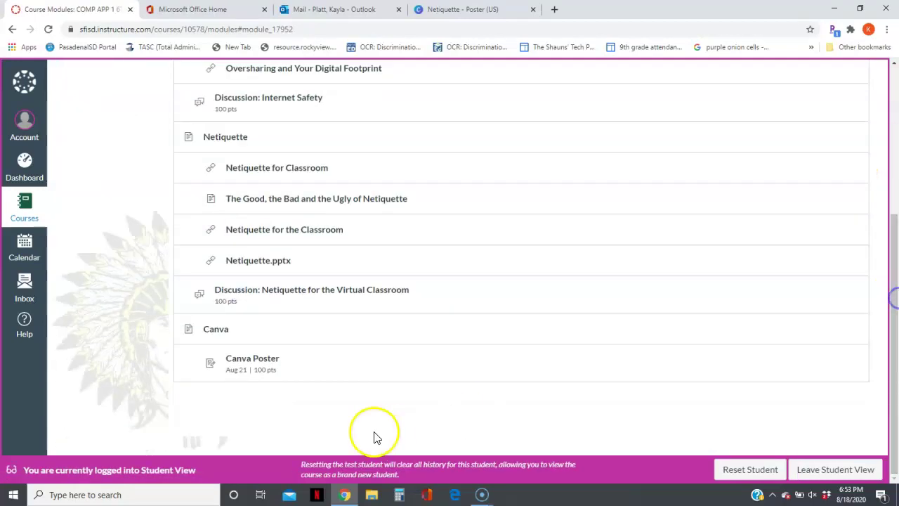
{"action": "left_click", "coordinate": [253, 361]}
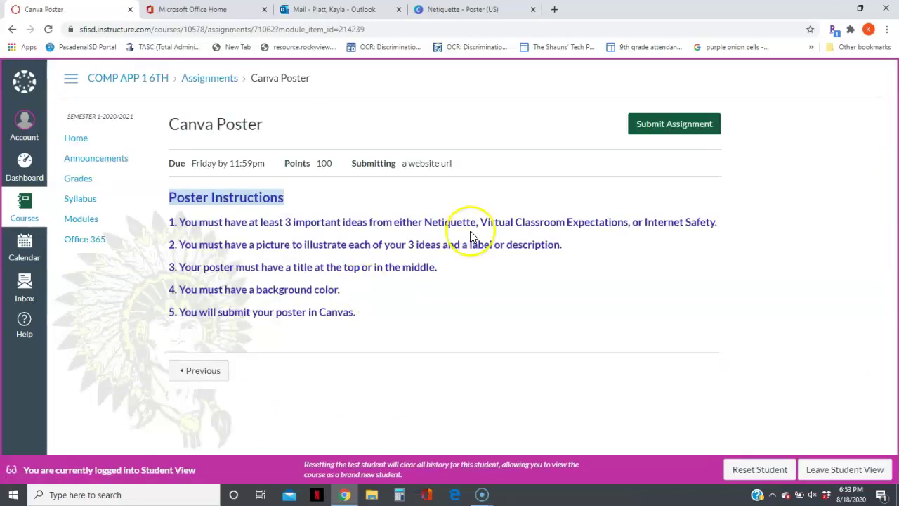
Step: Start the Canva Poster submission, paste the poster's share link as the Website URL, and submit
{"action": "left_click", "coordinate": [685, 126]}
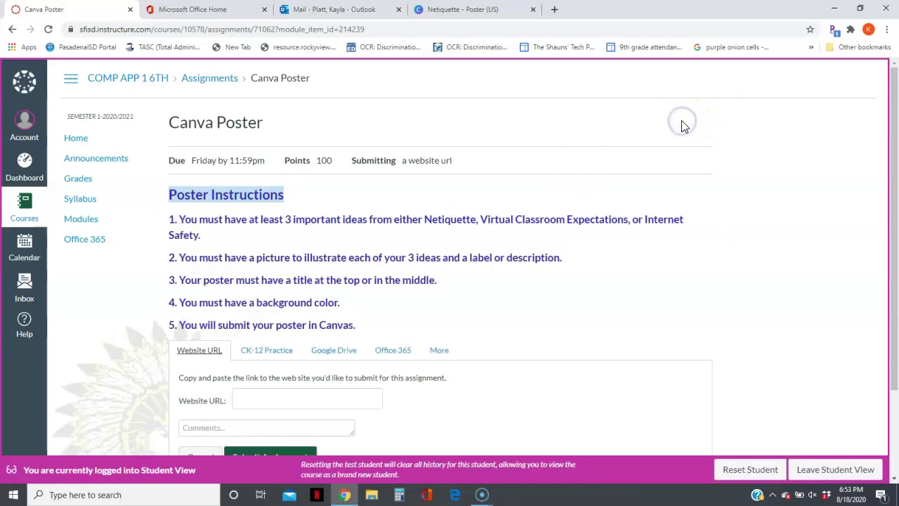
{"action": "left_click_drag", "start_coordinate": [890, 171], "coordinate": [896, 216]}
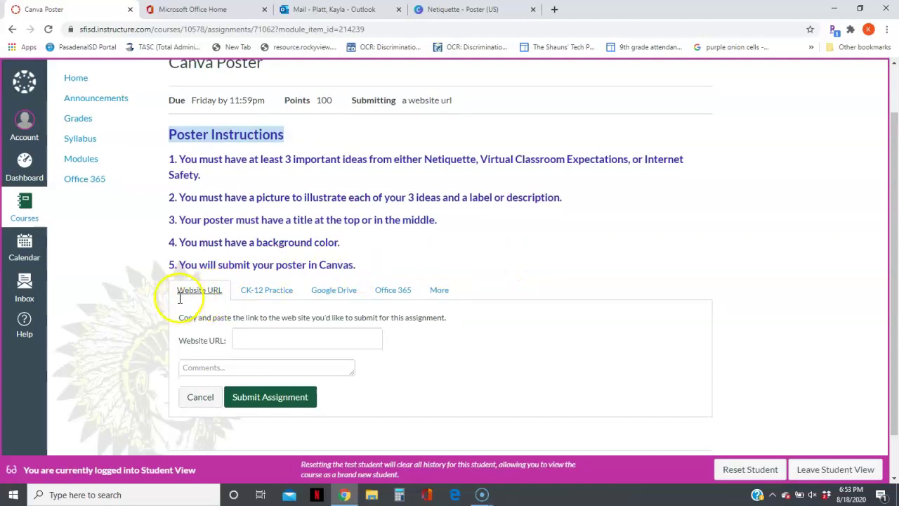
{"action": "left_click", "coordinate": [246, 337]}
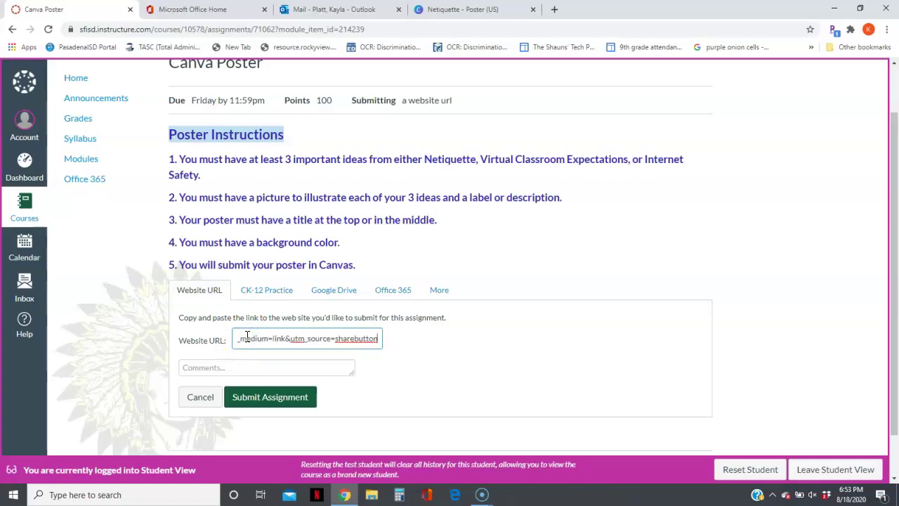
{"action": "left_click", "coordinate": [254, 396]}
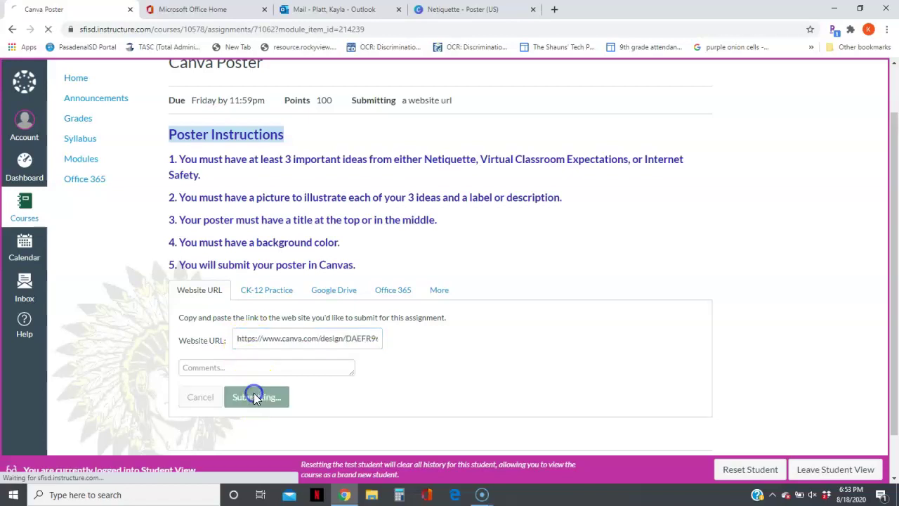